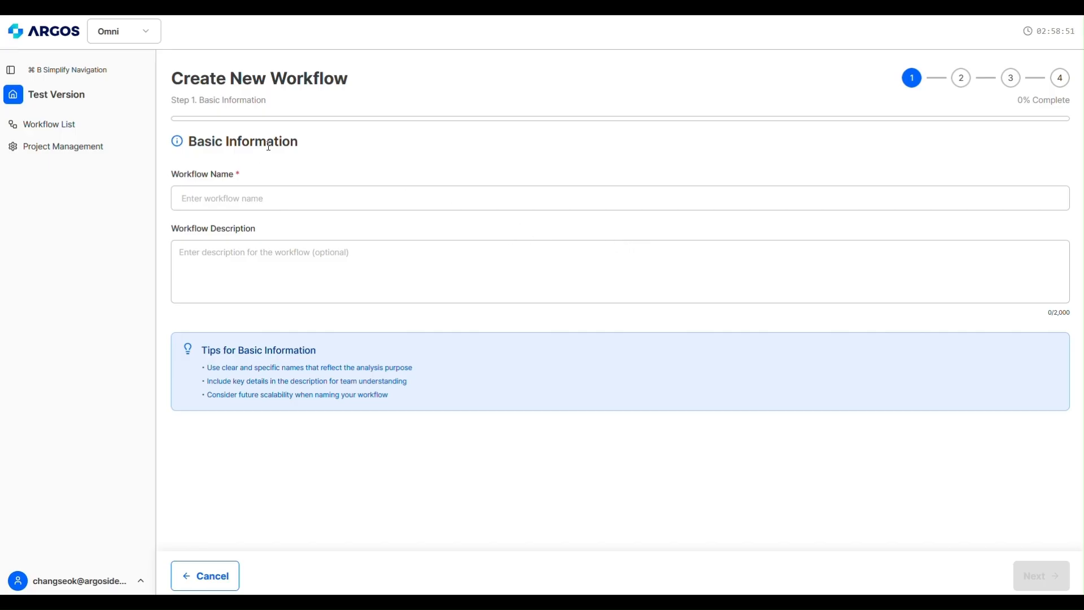
Name the new workflow "Know Your Business for Singapore Region" and continue to the policy definition
click(323, 193)
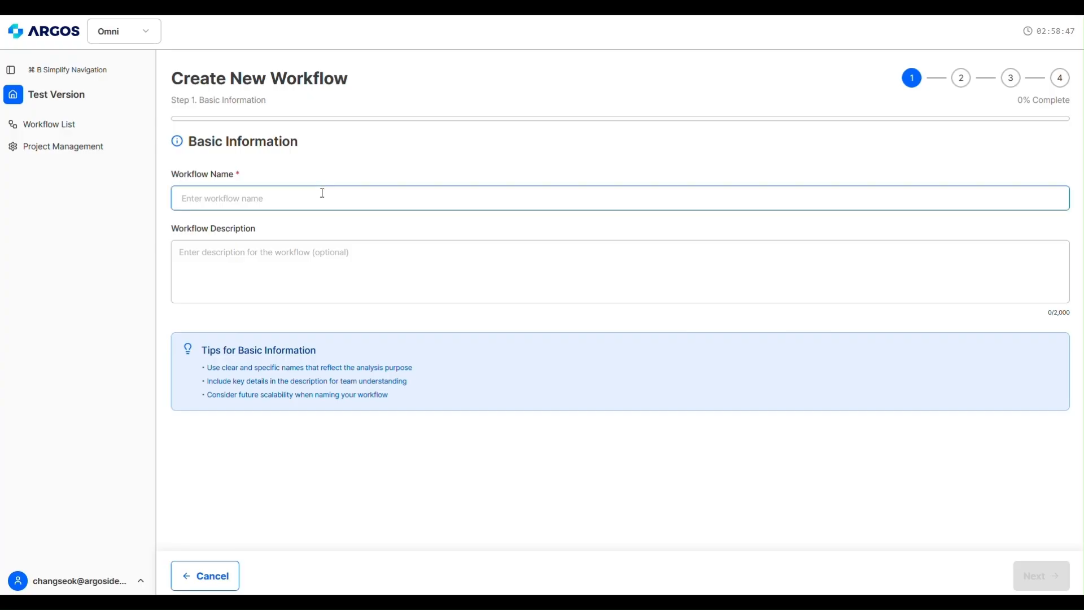
text(Know YOur)
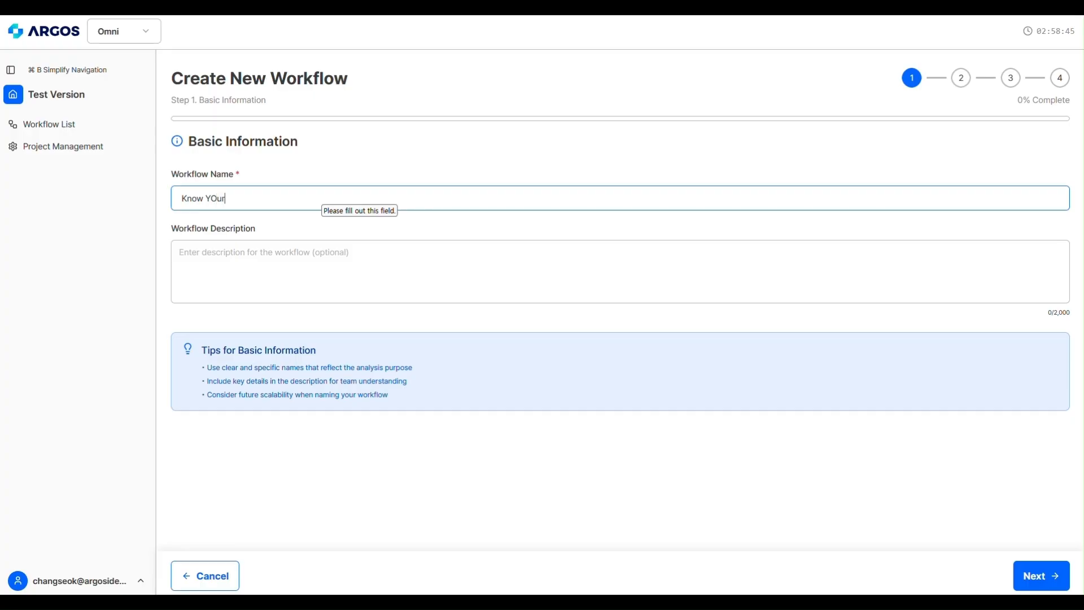
key(BackSpace)
key(BackSpace)
text(our Business for Singapore Regi)
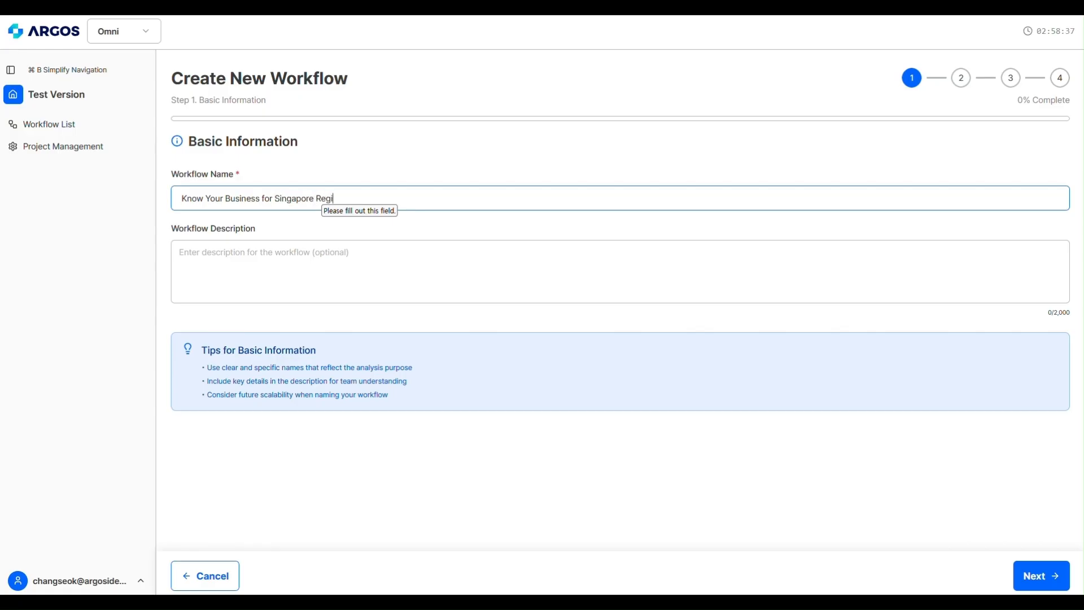
text(on)
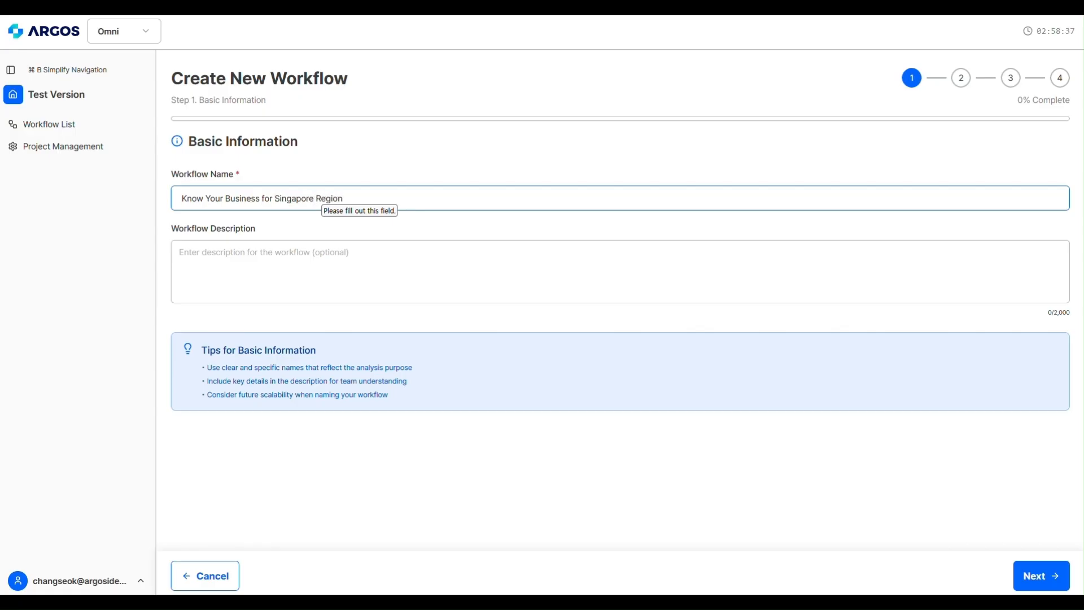
click(1030, 577)
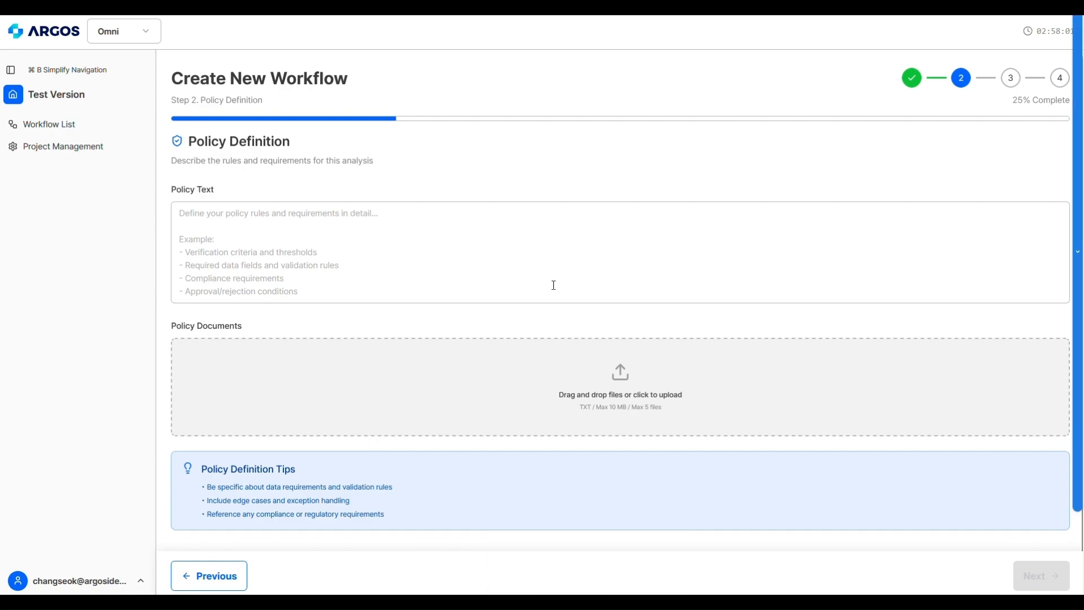
Paste the prepared Singapore ACRA cross-verification rules as the policy text, and choose Text Verifier as the workflow's engine
click(576, 218)
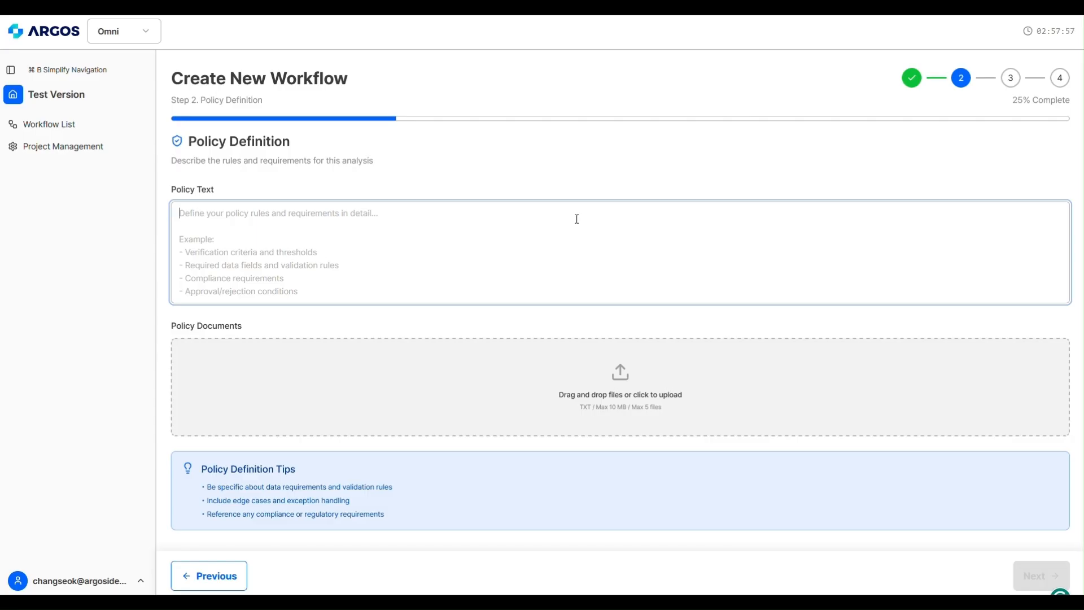
key(super+v)
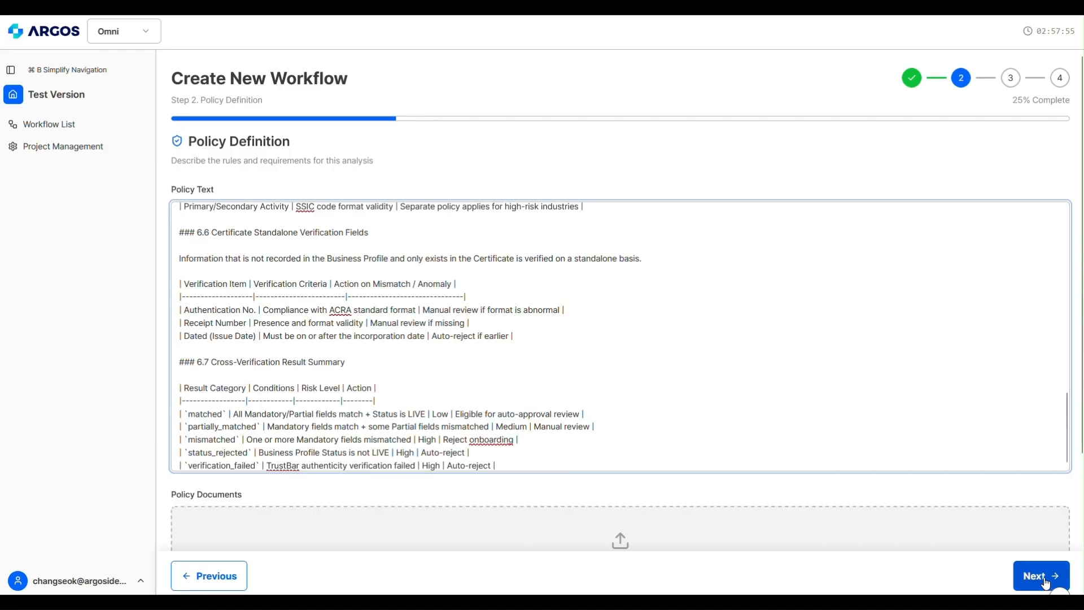
click(1042, 578)
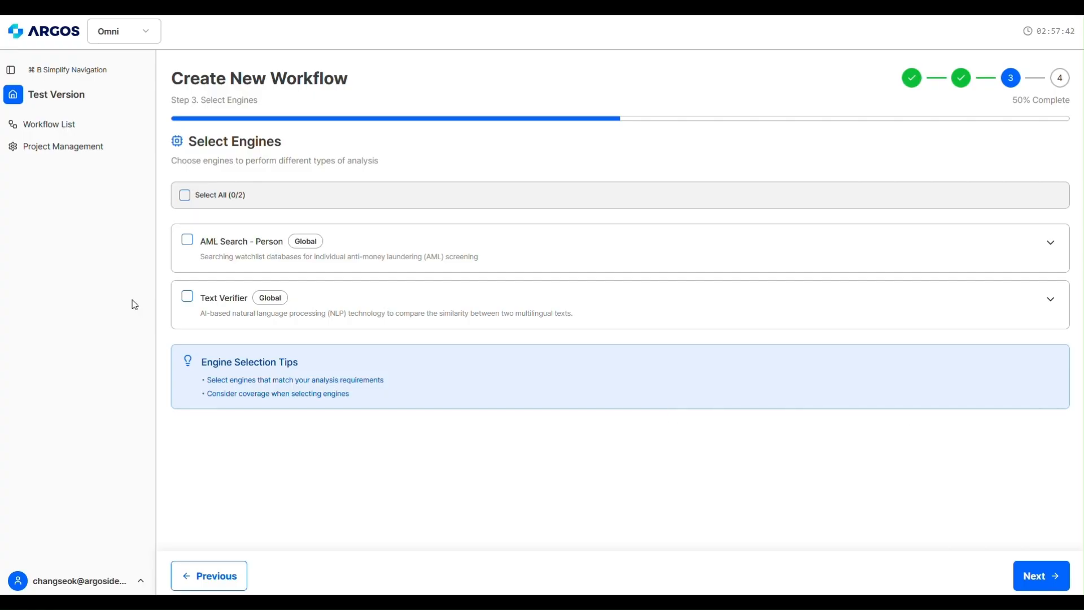
click(188, 300)
click(1037, 575)
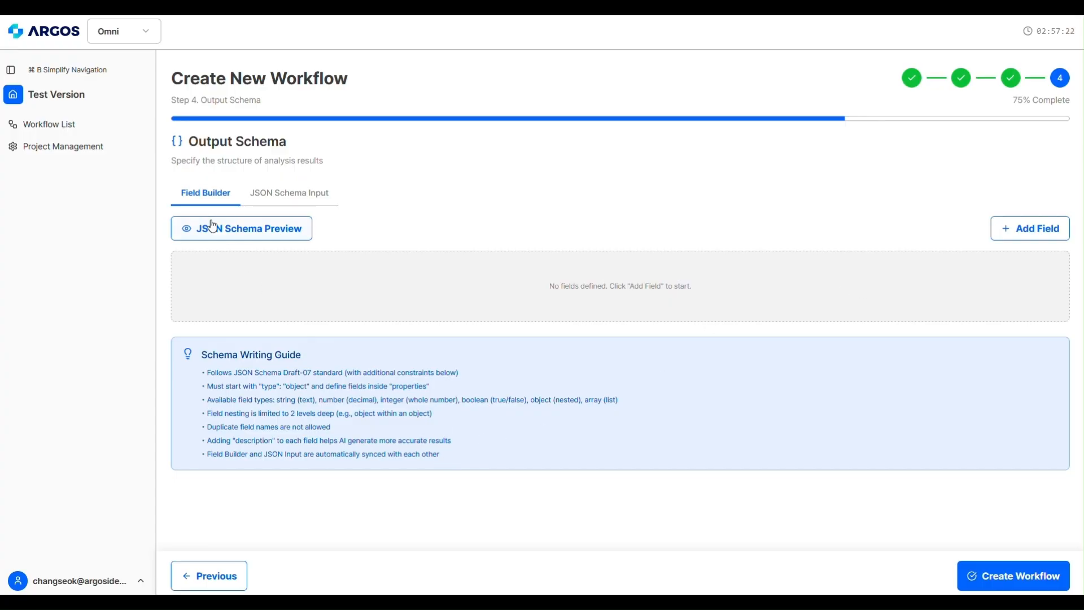
Paste the prepared JSON schema, including the recommended_next_steps property, as the output schema and create the workflow
click(1016, 227)
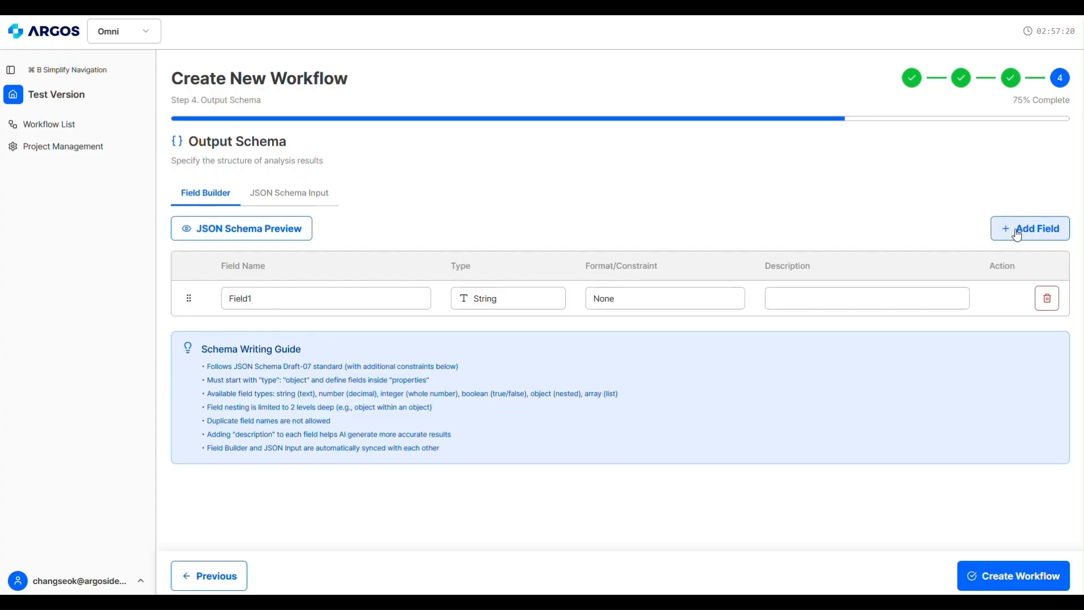
click(1045, 297)
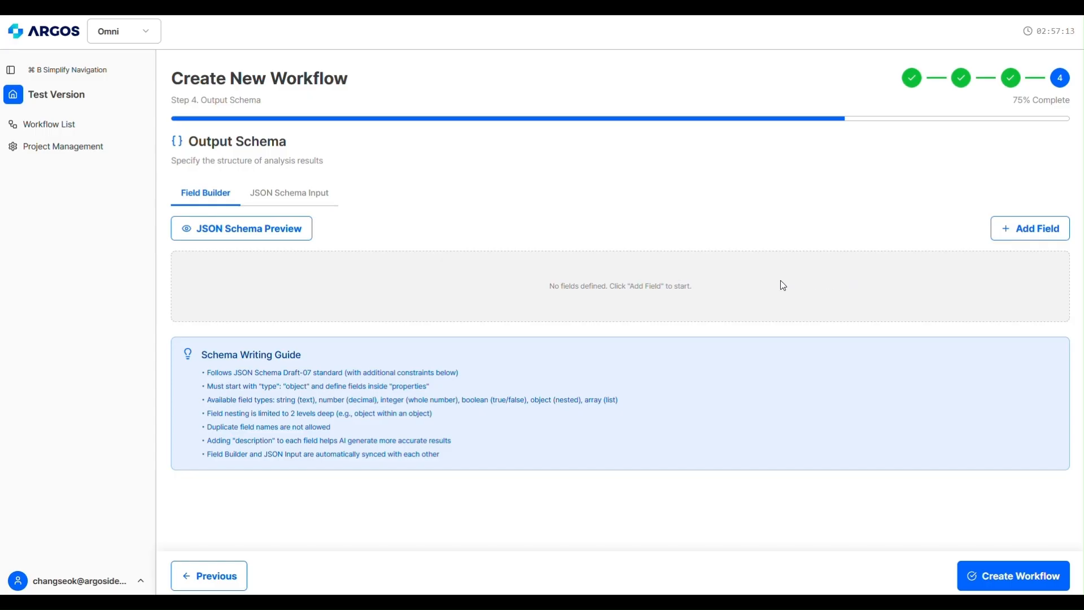
click(305, 195)
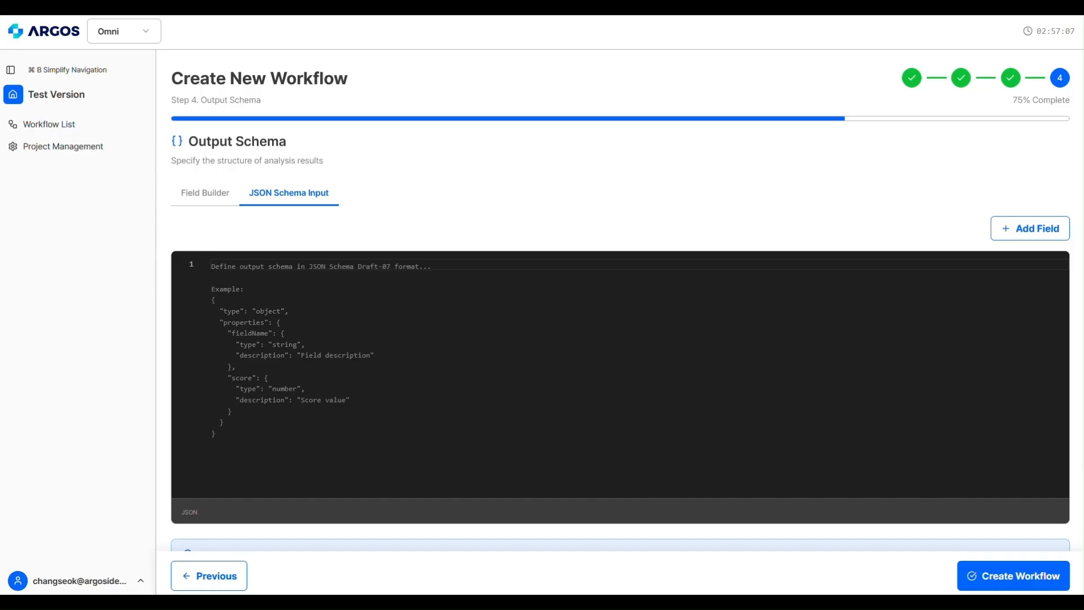
click(343, 269)
key(super+v)
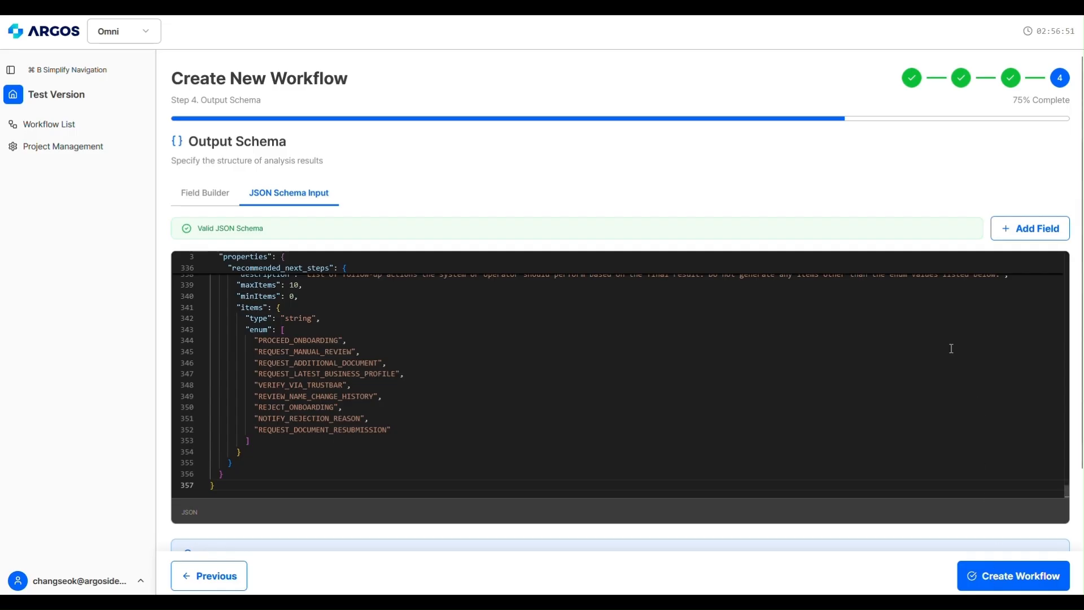
scroll(813, 248, down, 3)
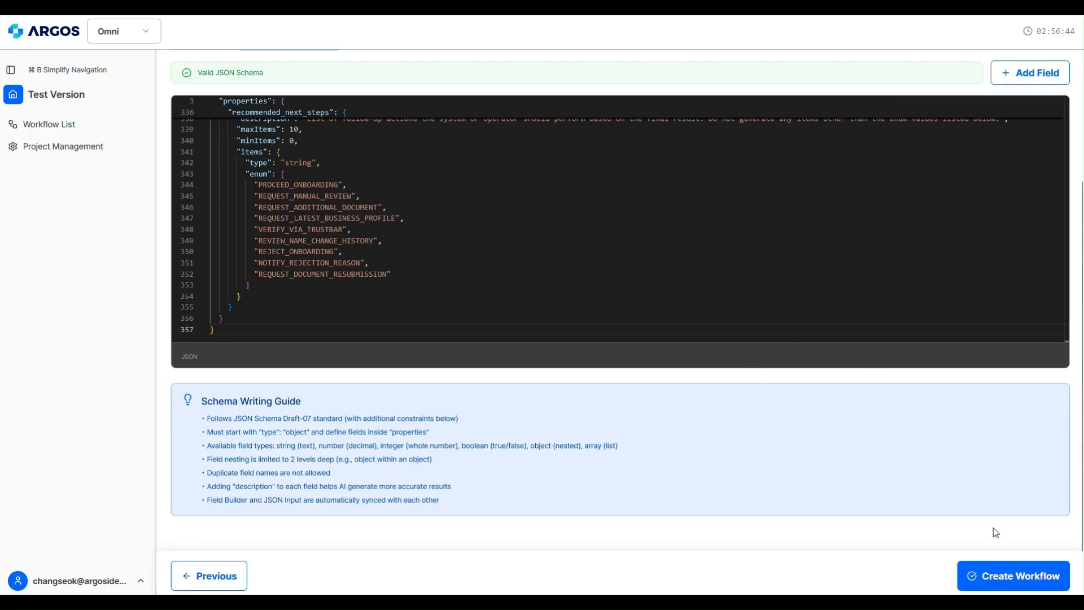
click(1011, 580)
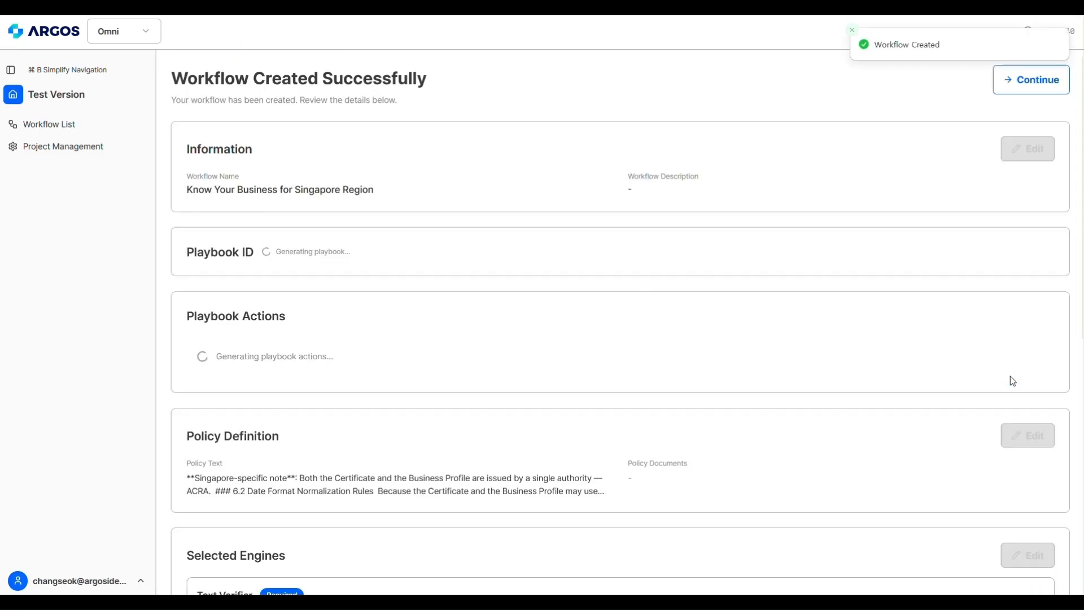
Continue to the new workflow's profiles and create a profile named "Singapore KYB - Basic"
click(1031, 89)
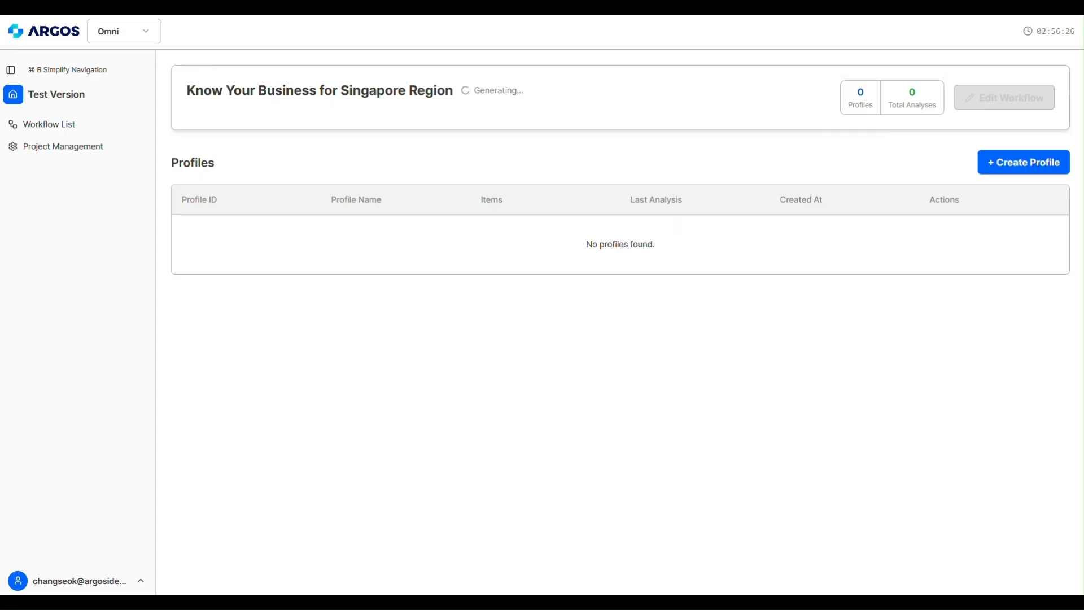
click(1012, 164)
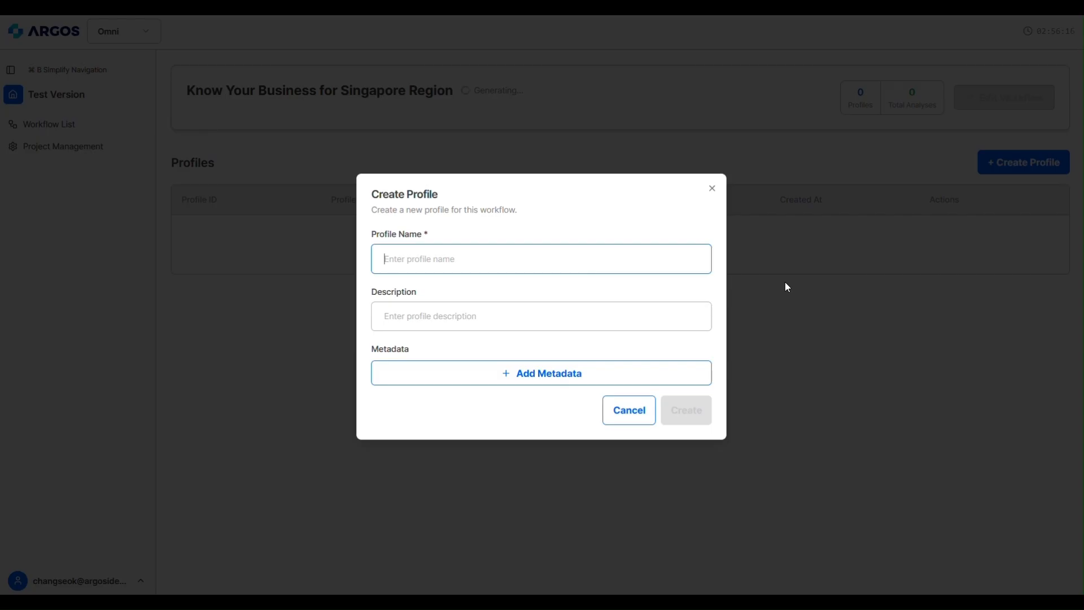
click(489, 259)
text(S)
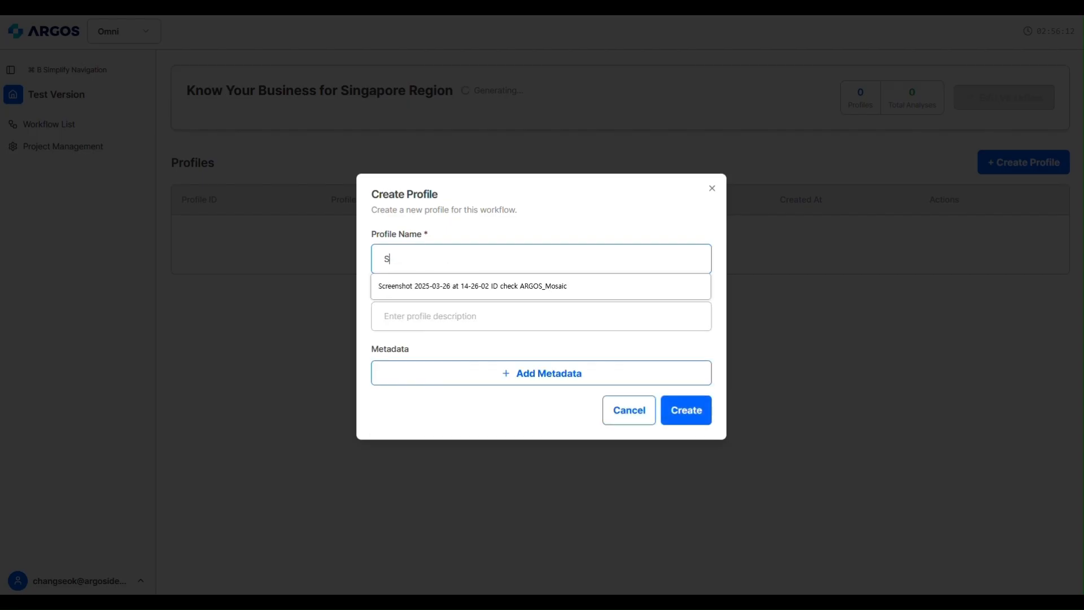
text(ingapore )
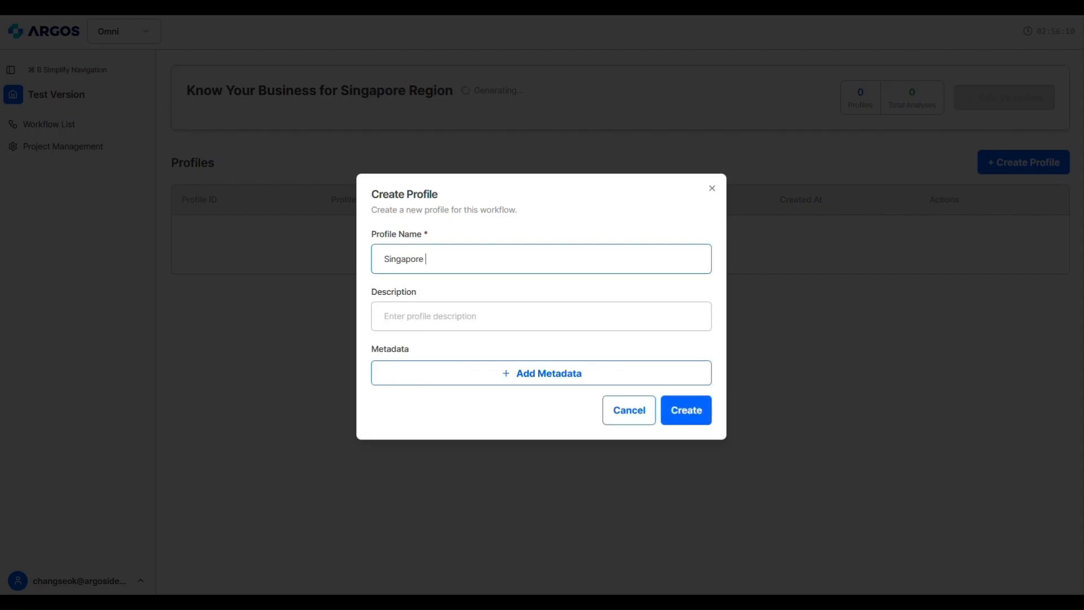
text(KYB - Basic)
click(683, 416)
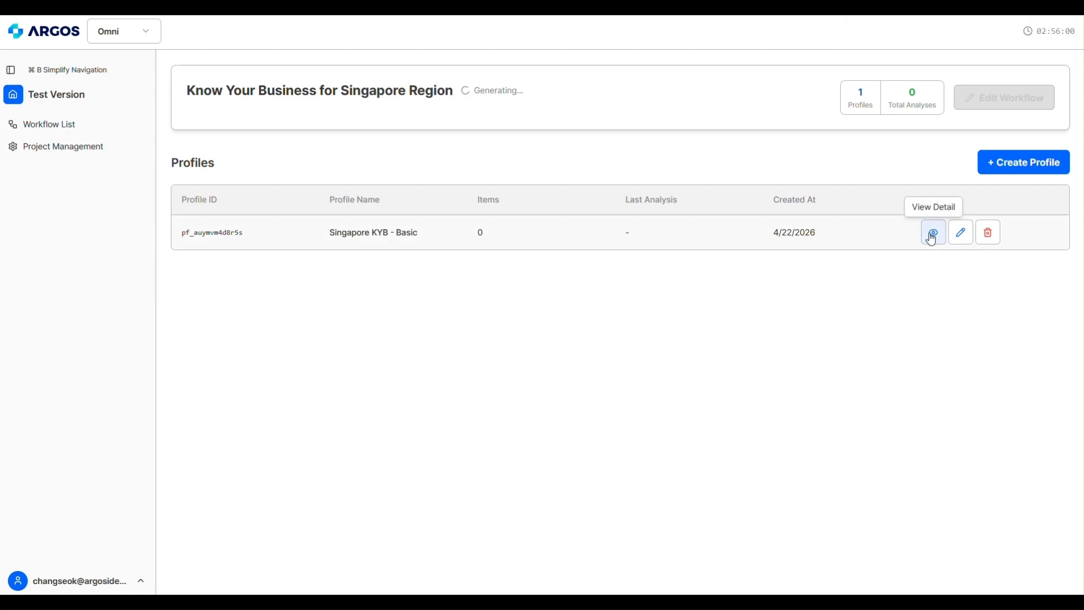
Open the Singapore KYB - Basic profile and add an item named "COI" with the file OFF Live COI 251021.pdf
click(933, 236)
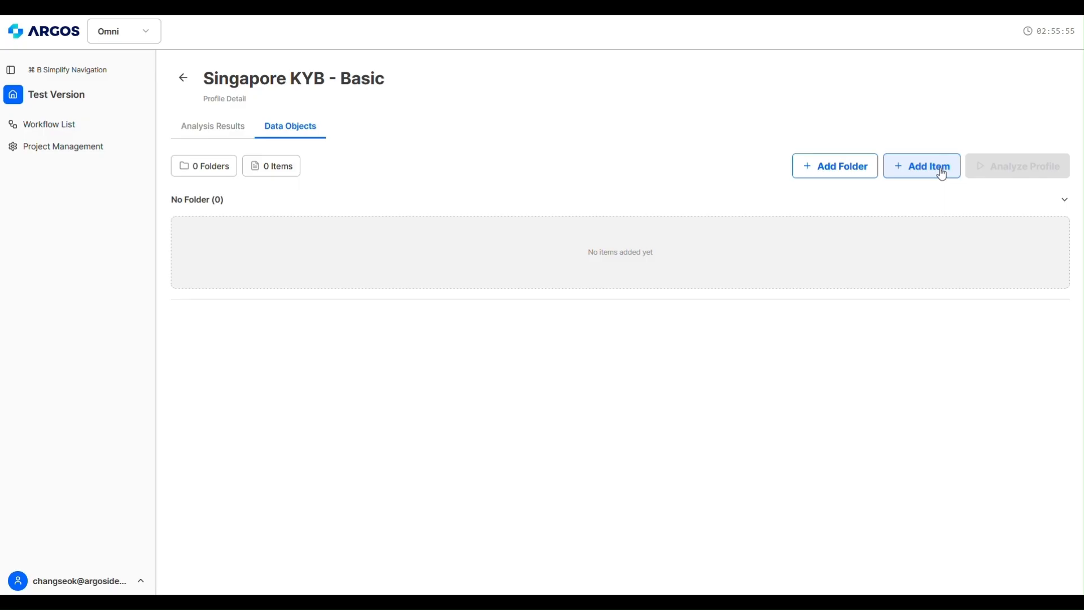
click(941, 173)
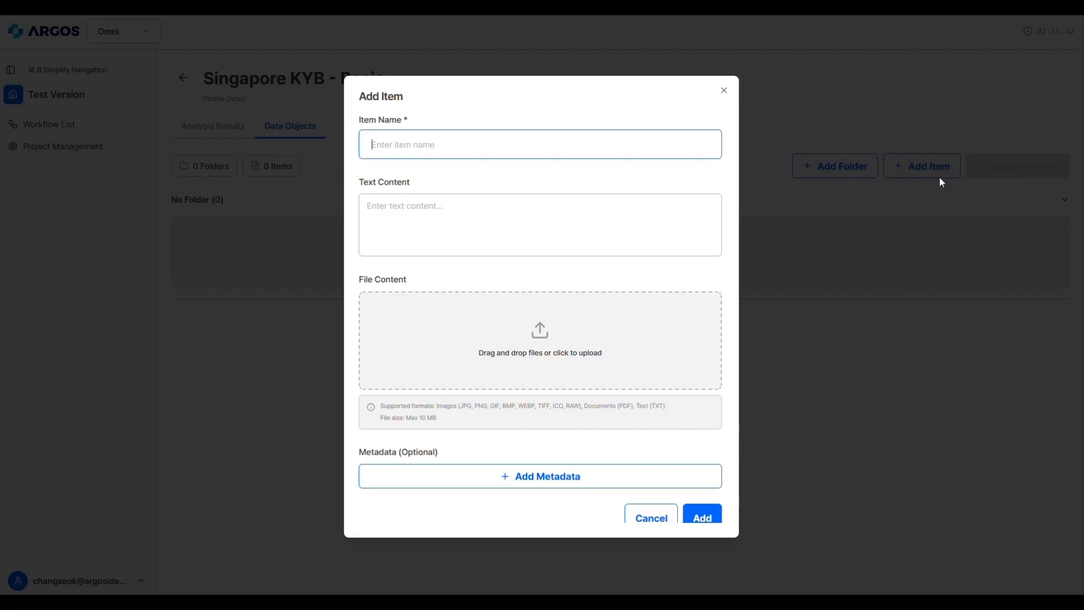
click(532, 142)
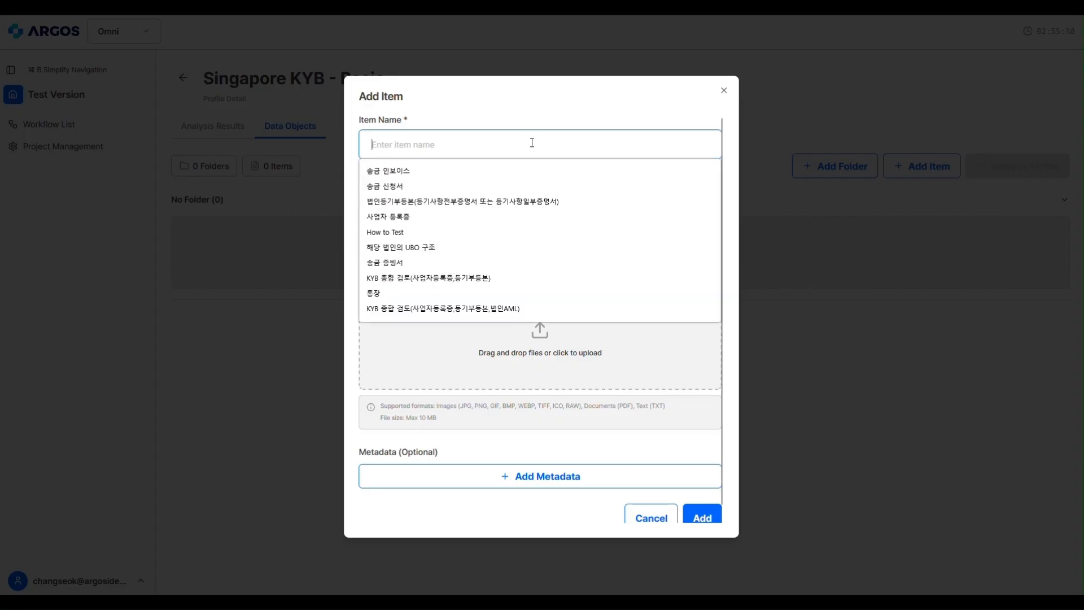
text(COI)
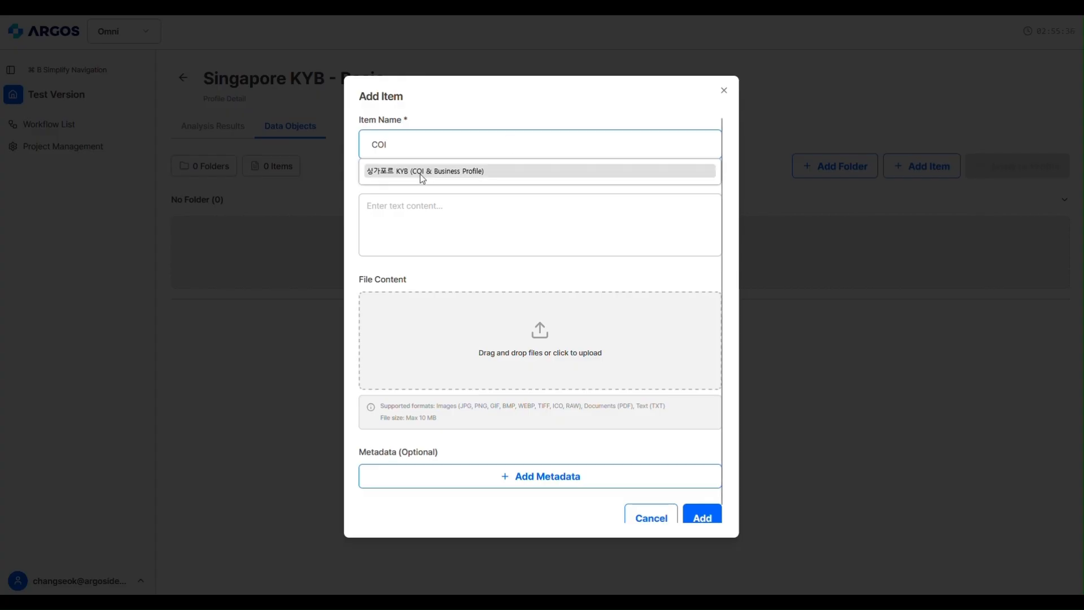
click(385, 221)
key(Tab)
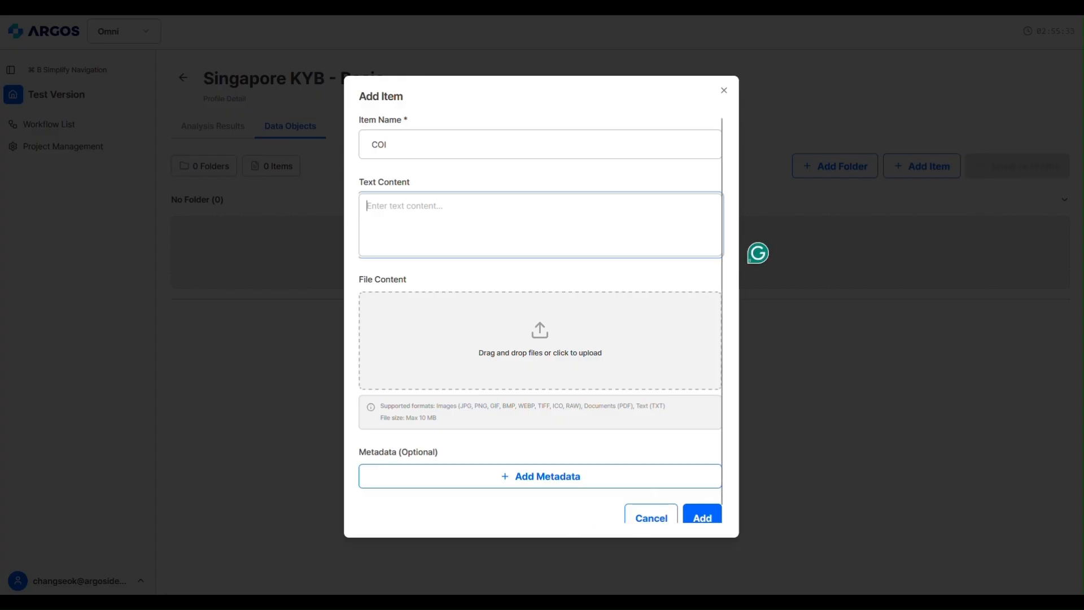
key(Tab)
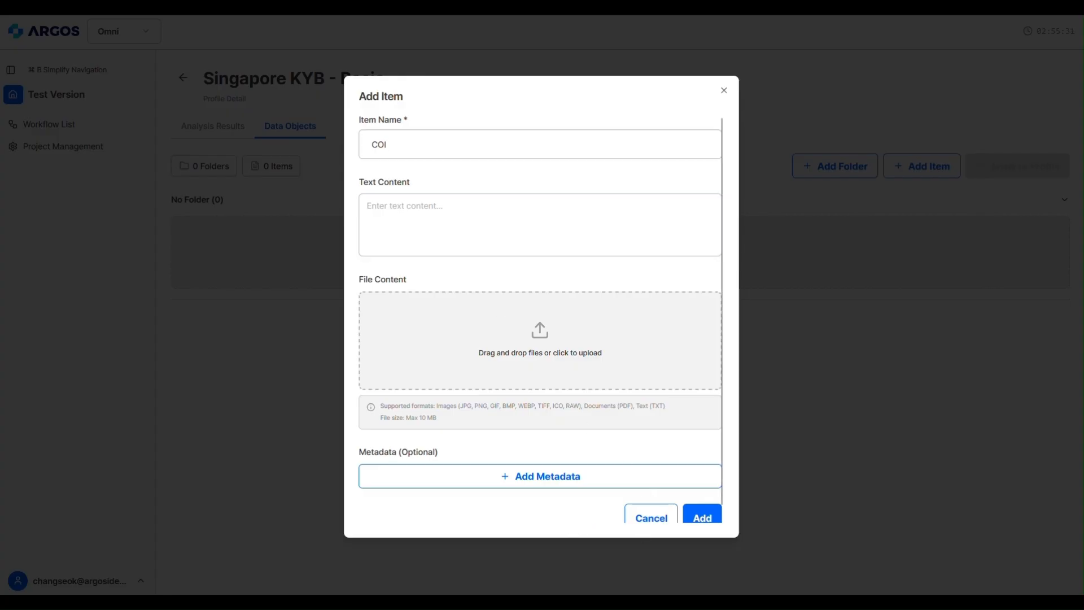
drag(1081, 189, 632, 346)
scroll(656, 392, down, 1)
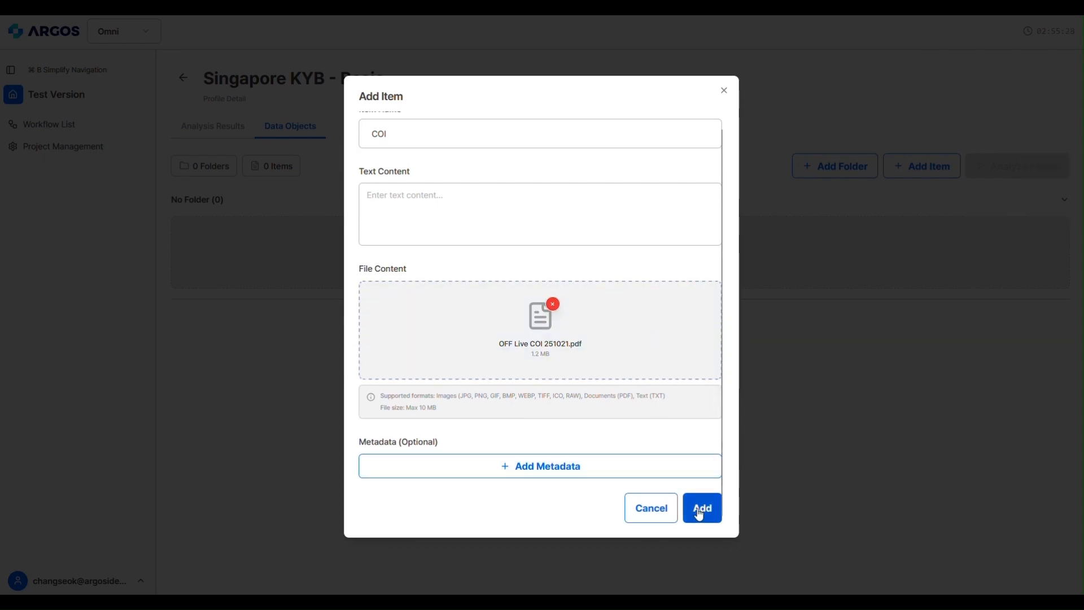
click(700, 508)
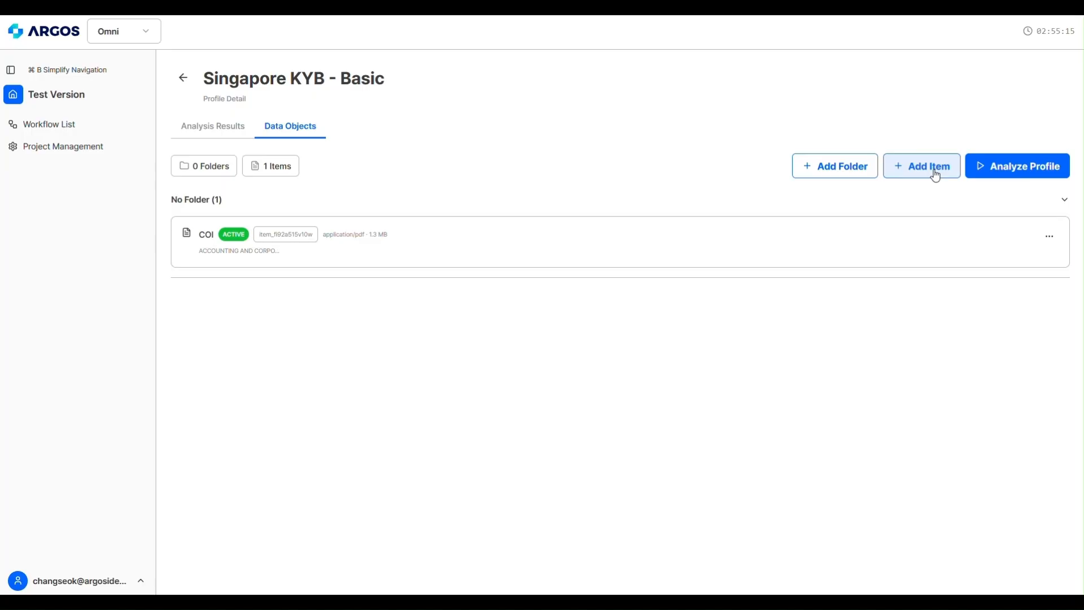
Add a second item named "Business Profile" to the profile with the business profile PDF attached
click(936, 176)
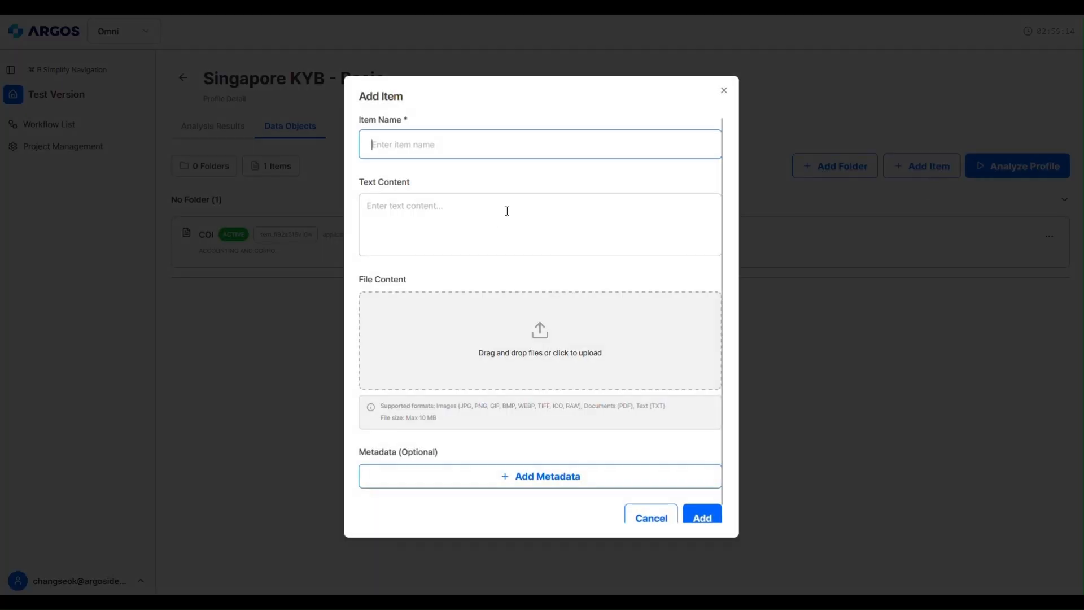
click(551, 144)
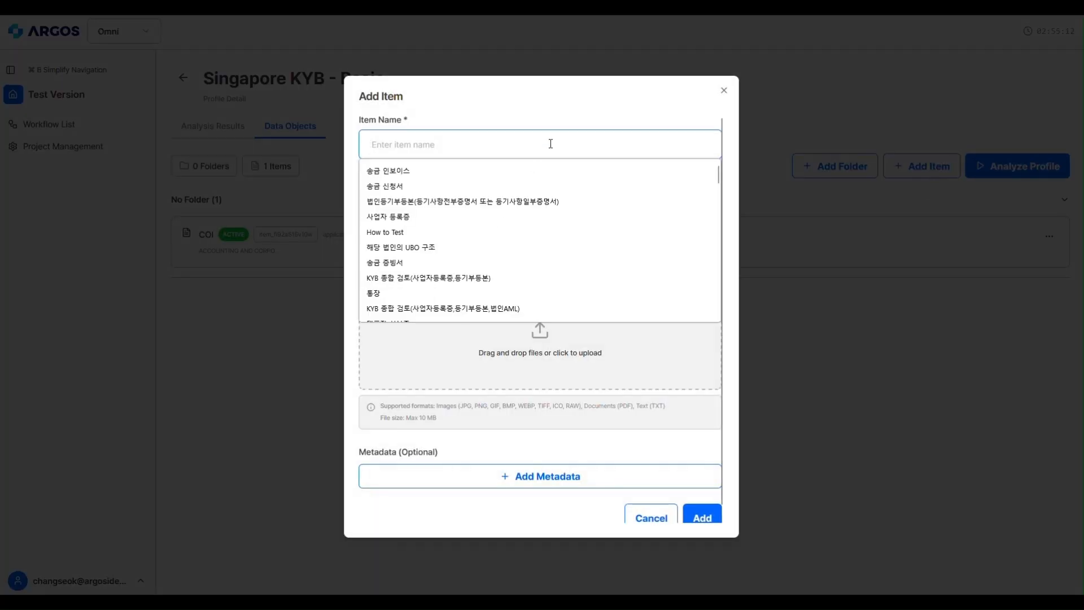
text(Bu)
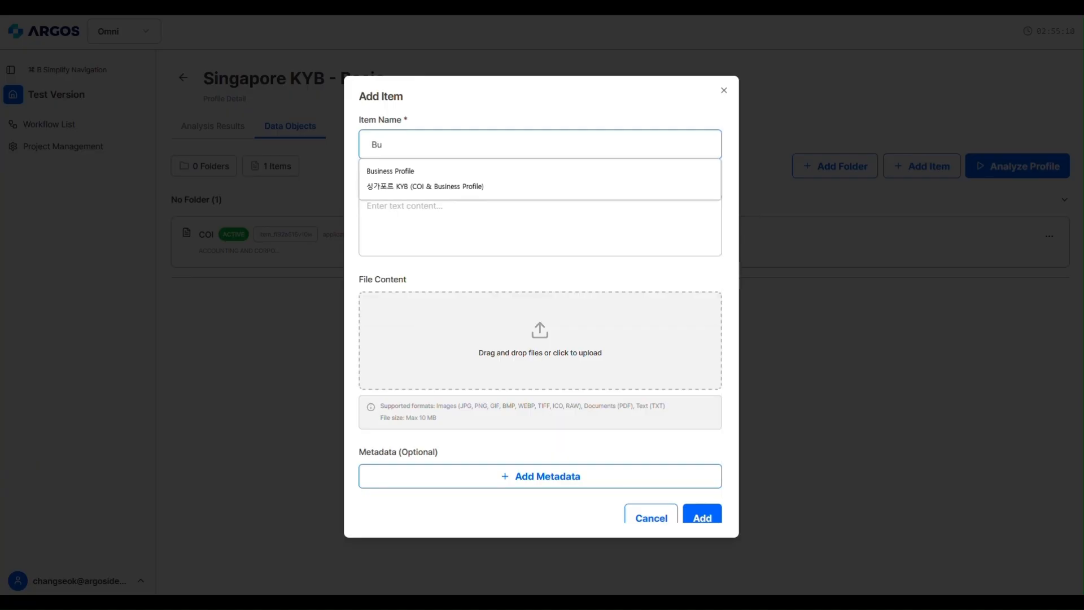
key(Down)
key(Return)
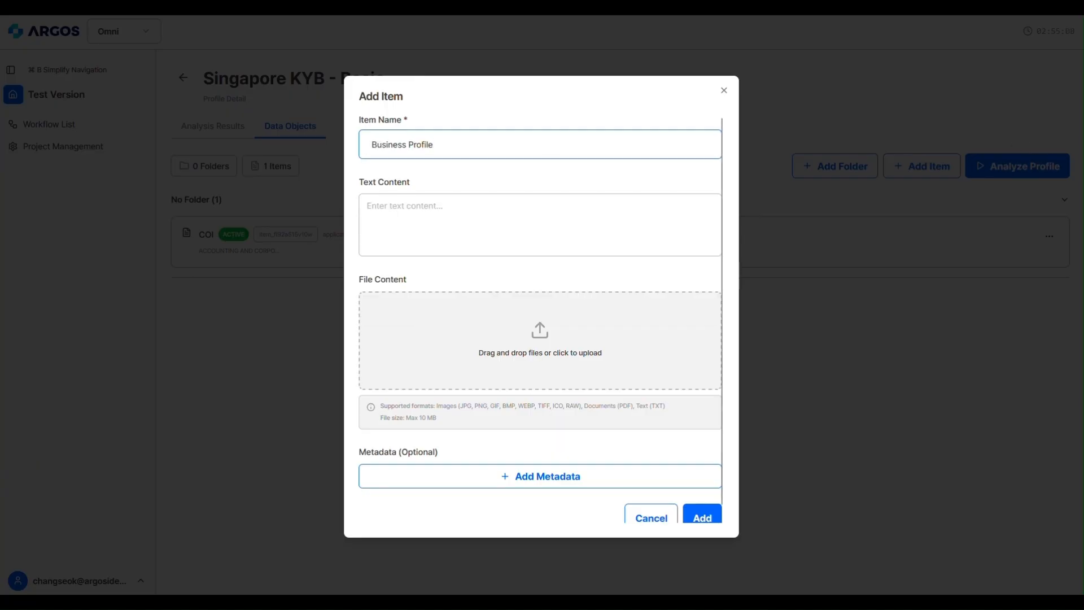
drag(713, 539, 569, 364)
click(702, 510)
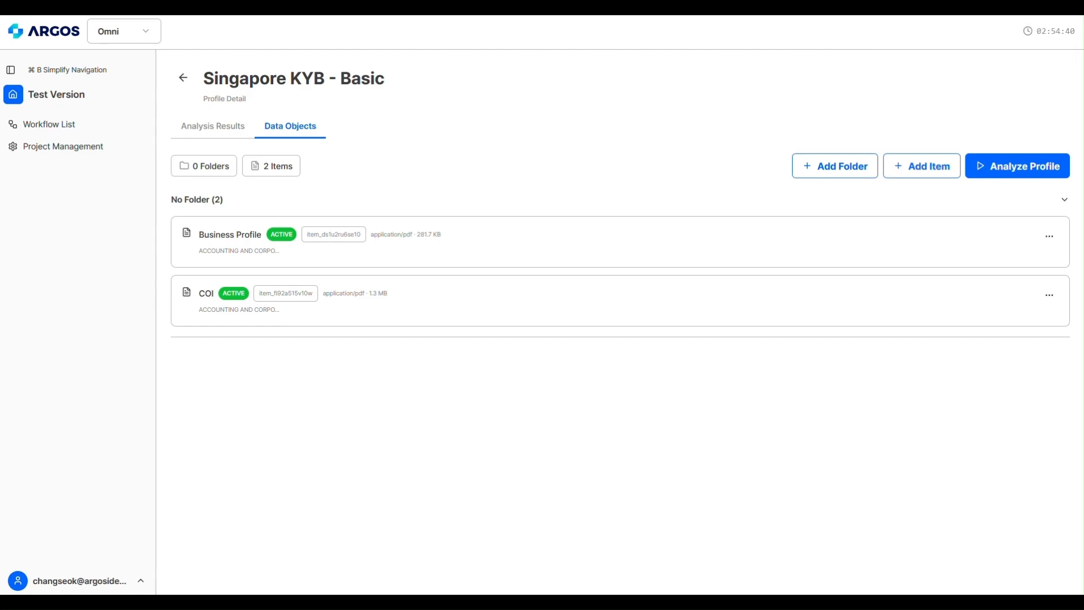
Run the analysis on the profile and review all findings in its report
click(1025, 175)
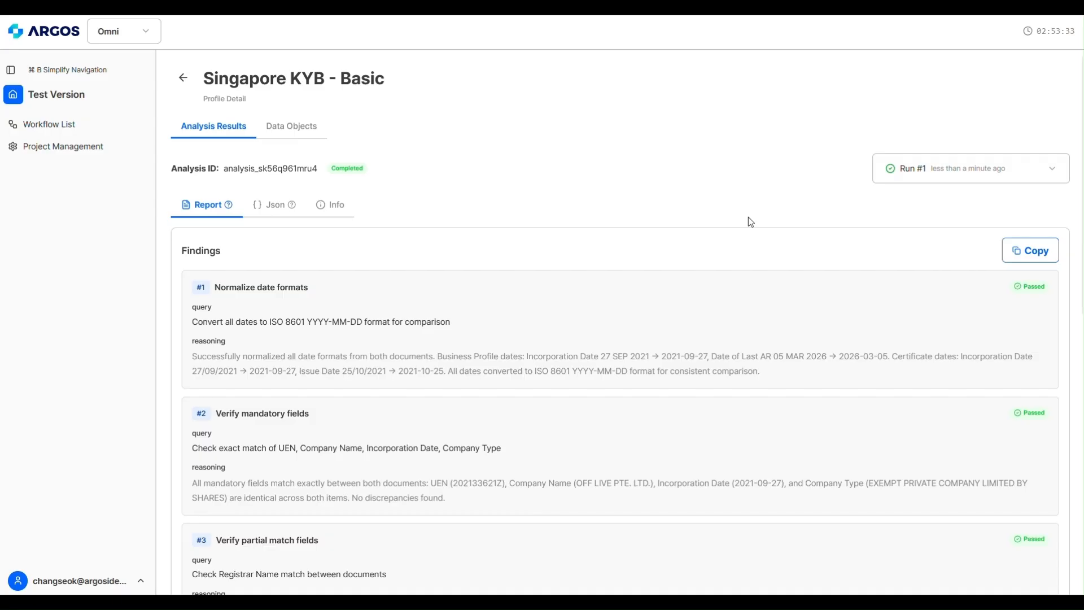
scroll(733, 258, down, 1)
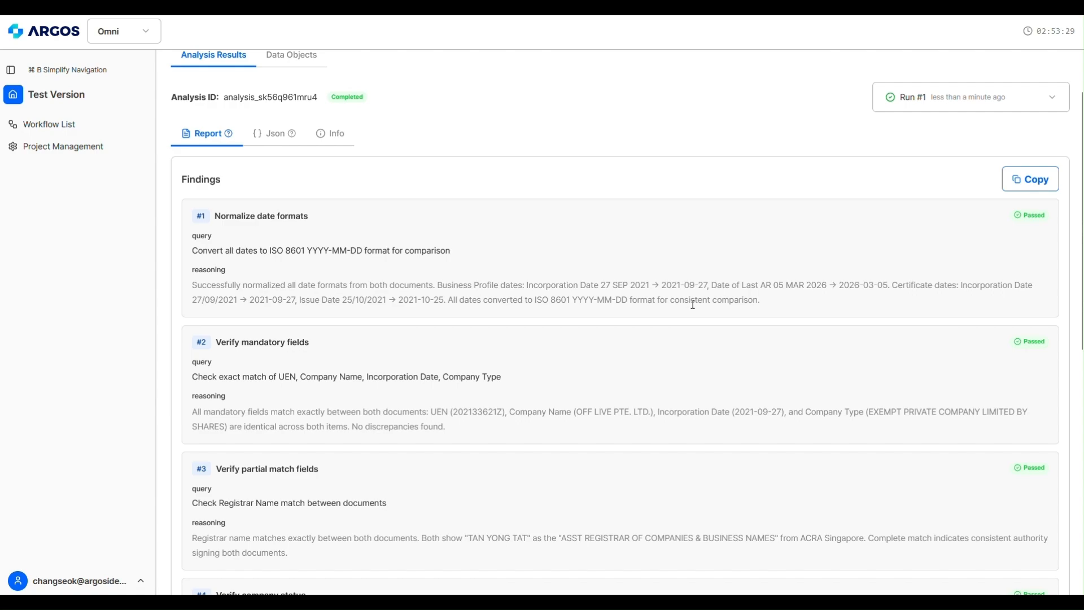
scroll(694, 308, down, 2)
scroll(693, 308, down, 5)
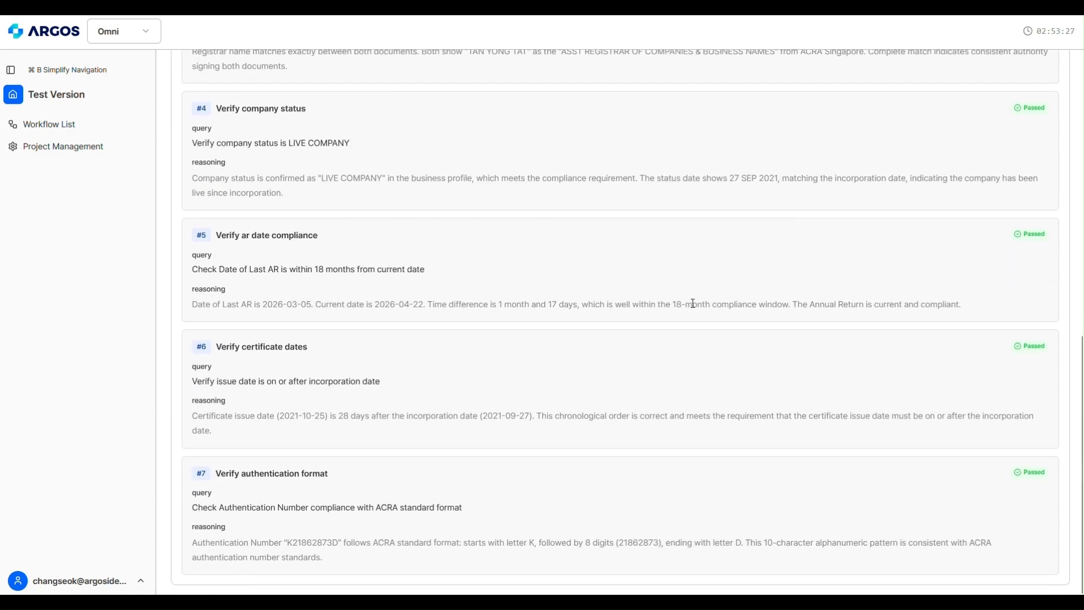